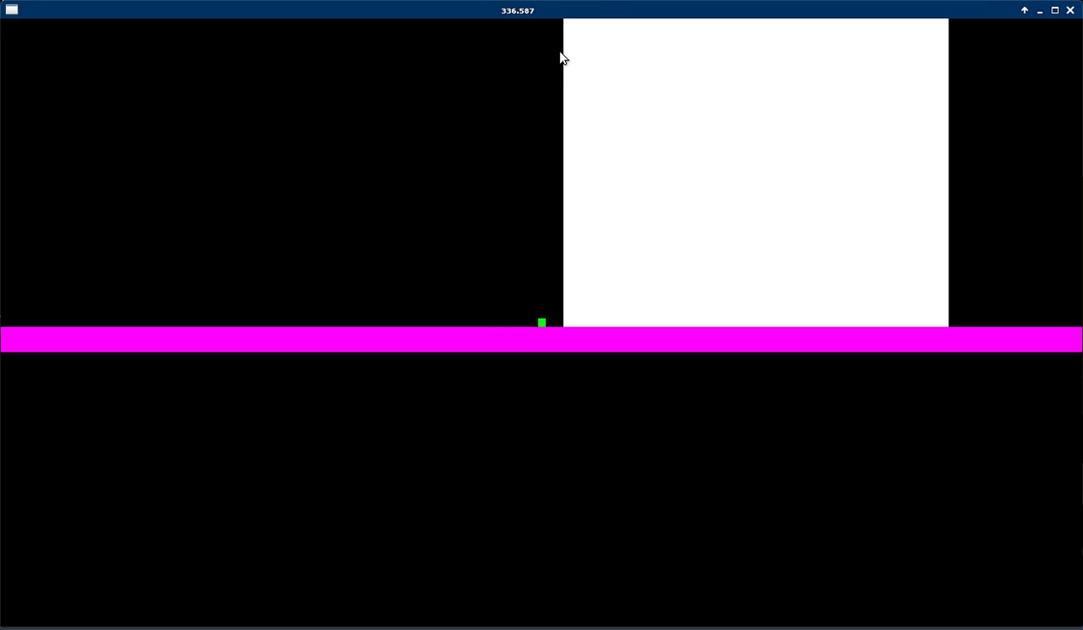
Step: Zoom in and out around the white column and the platform's left end
key("Down")
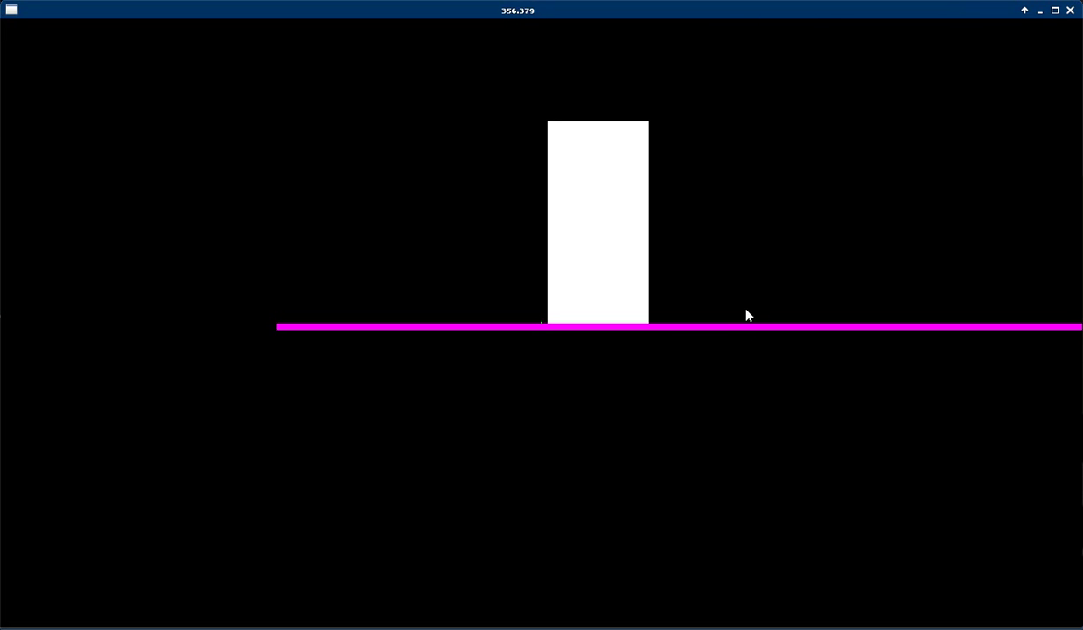
key("Up")
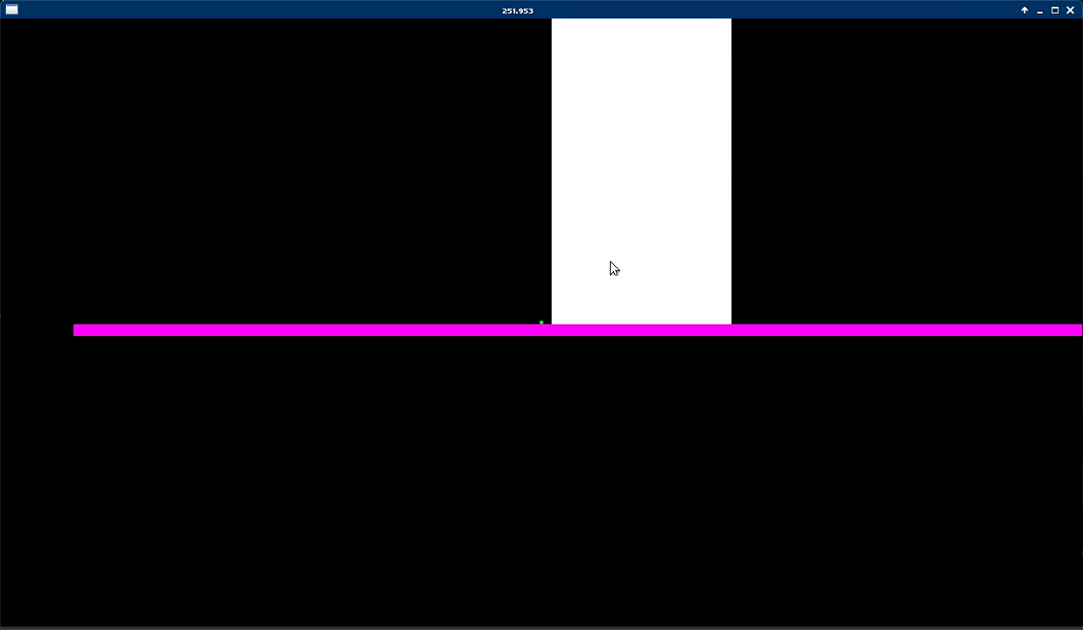
key("Down")
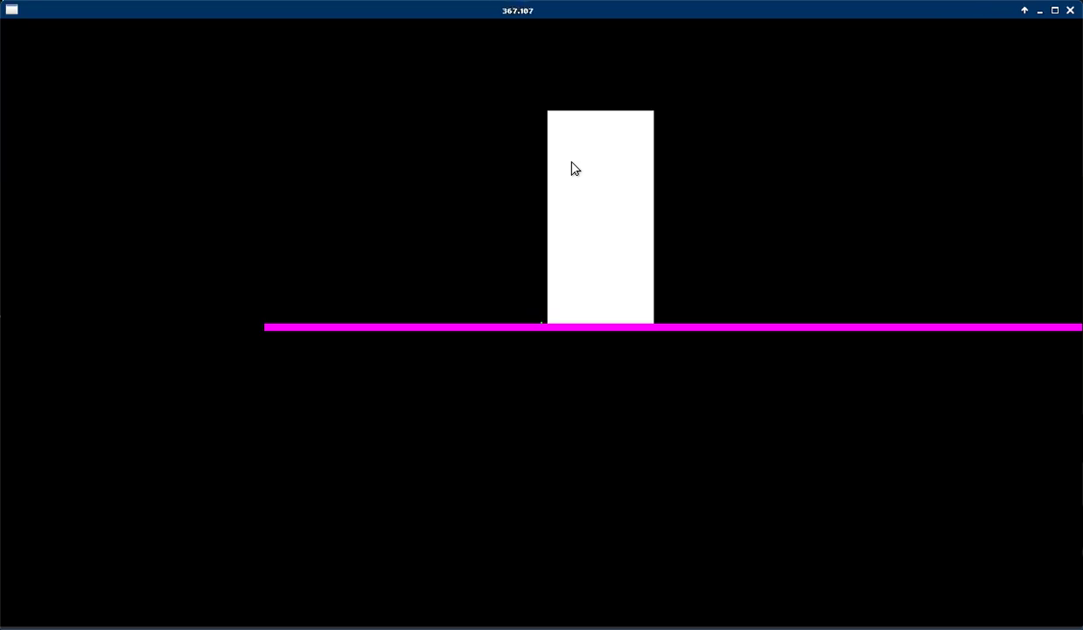
key("w")
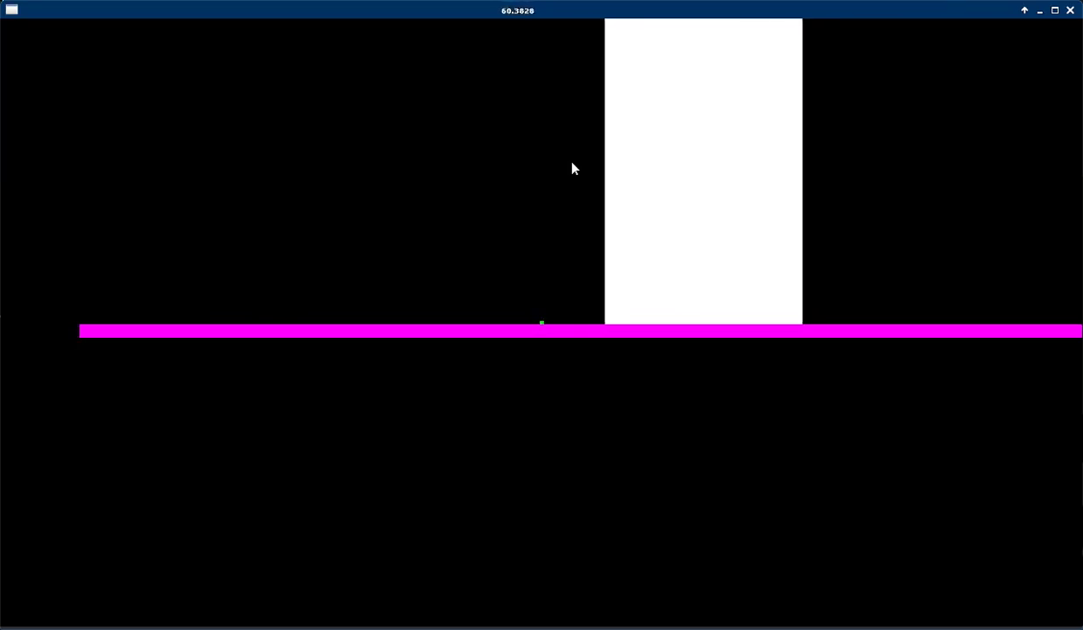
key("s")
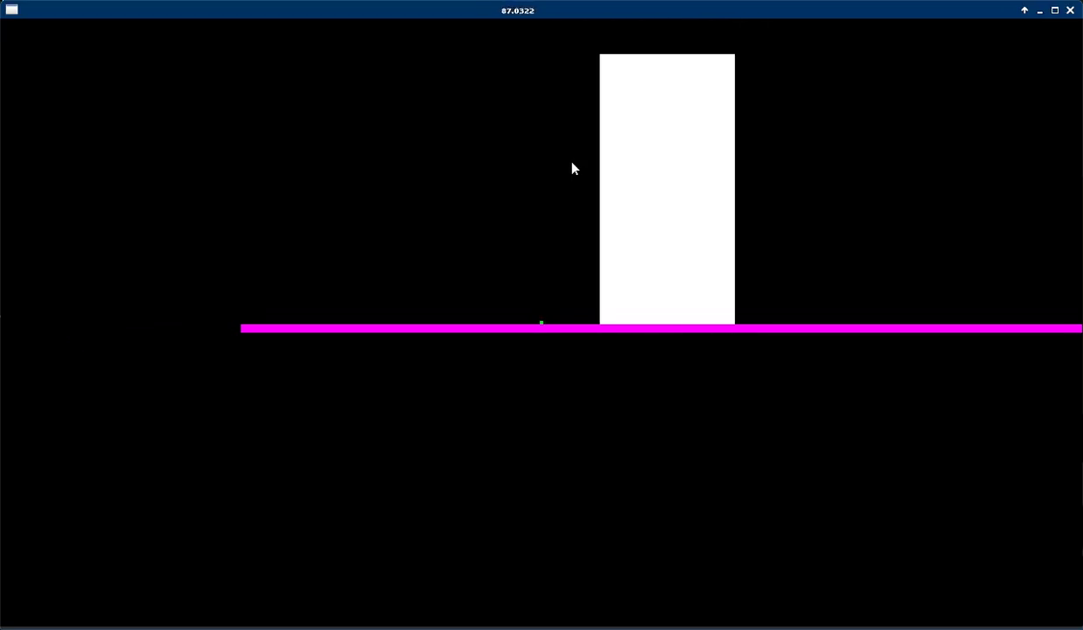
Step: Make the player square jump repeatedly while moving it left and right
key("d")
key("space")
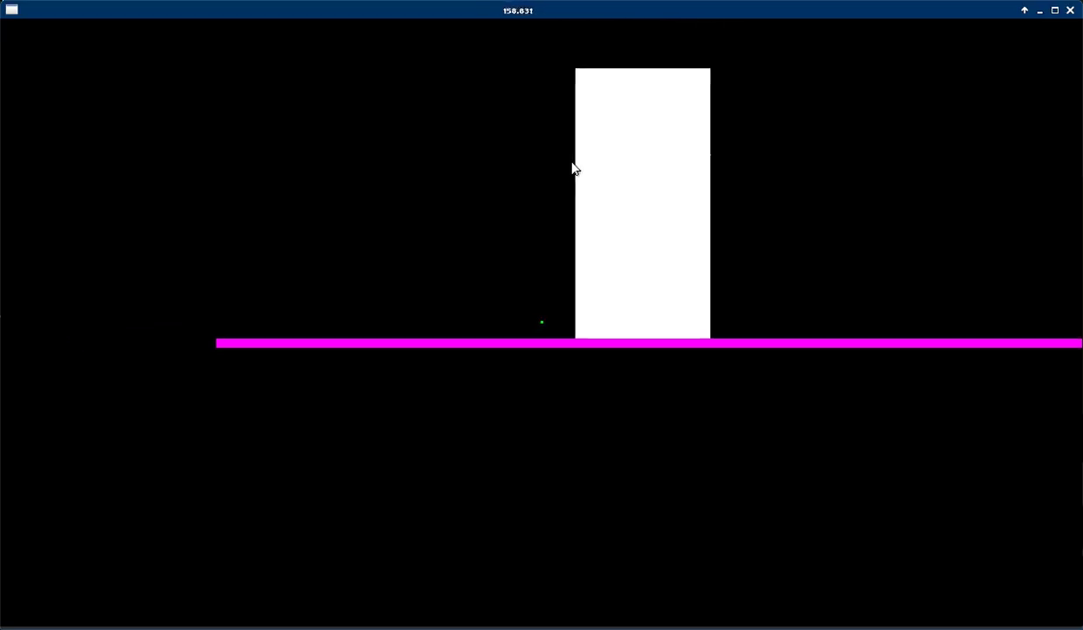
key("a")
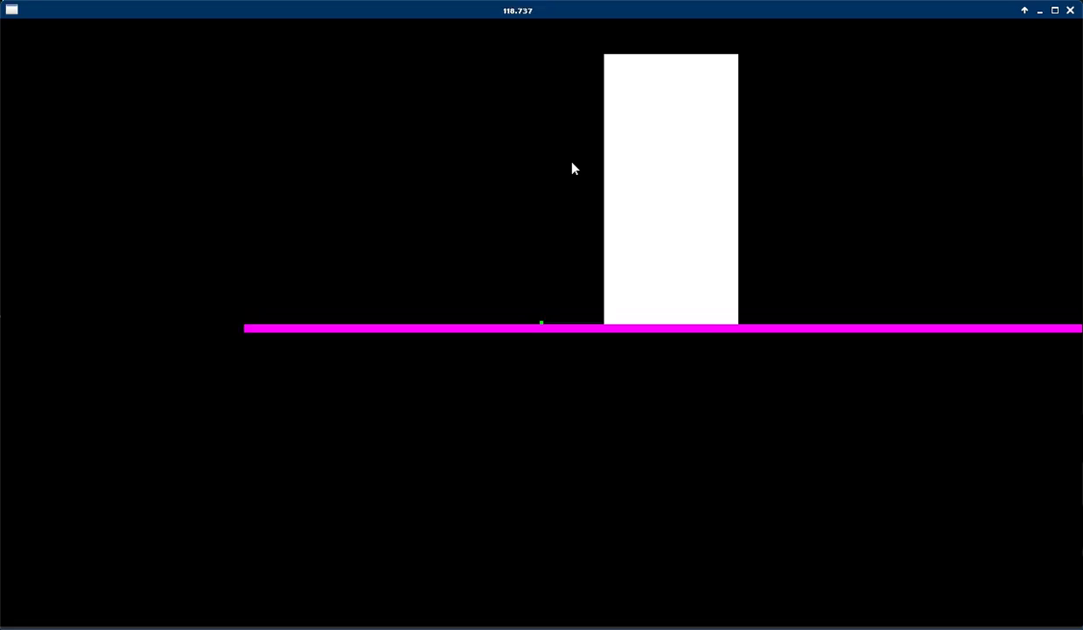
key("space")
key("d")
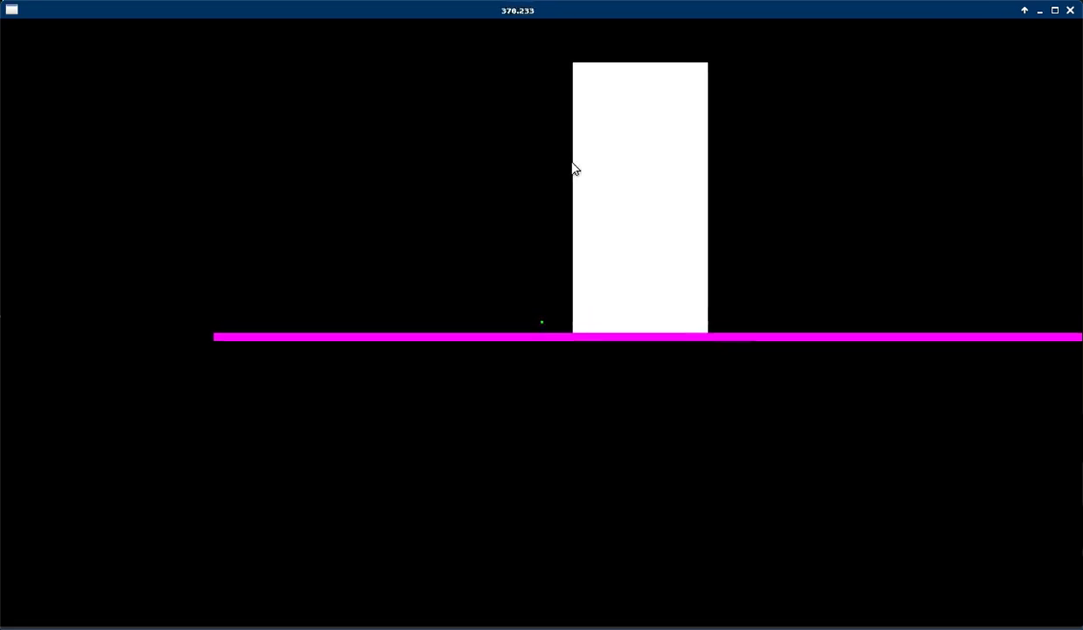
key("space")
key("a")
key("d")
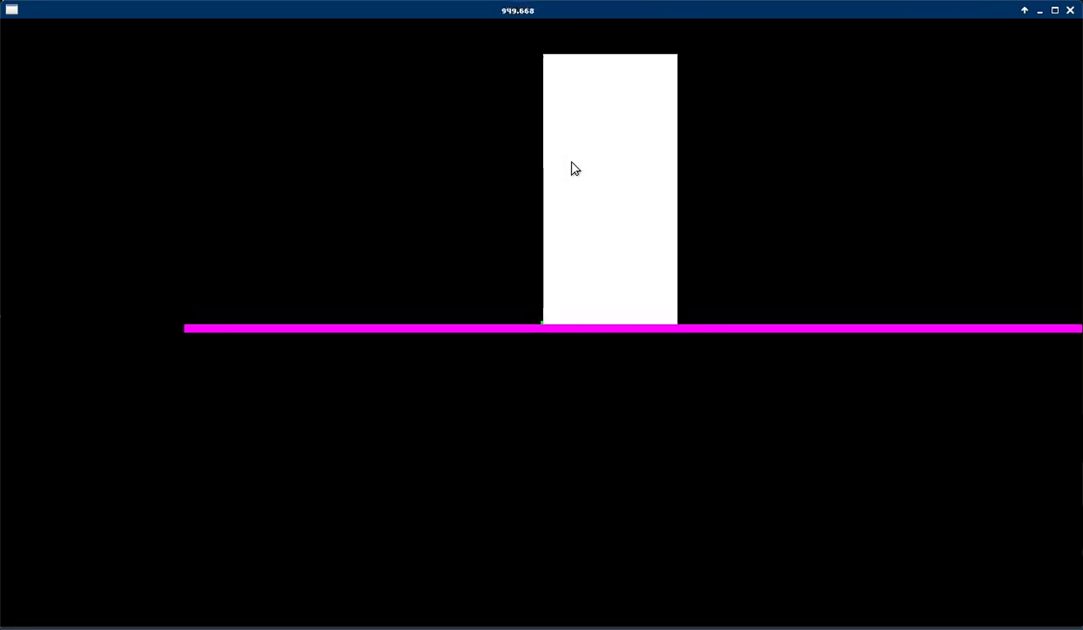
Step: Break the white column into particles and follow them spilling past the platform's right end
key("d")
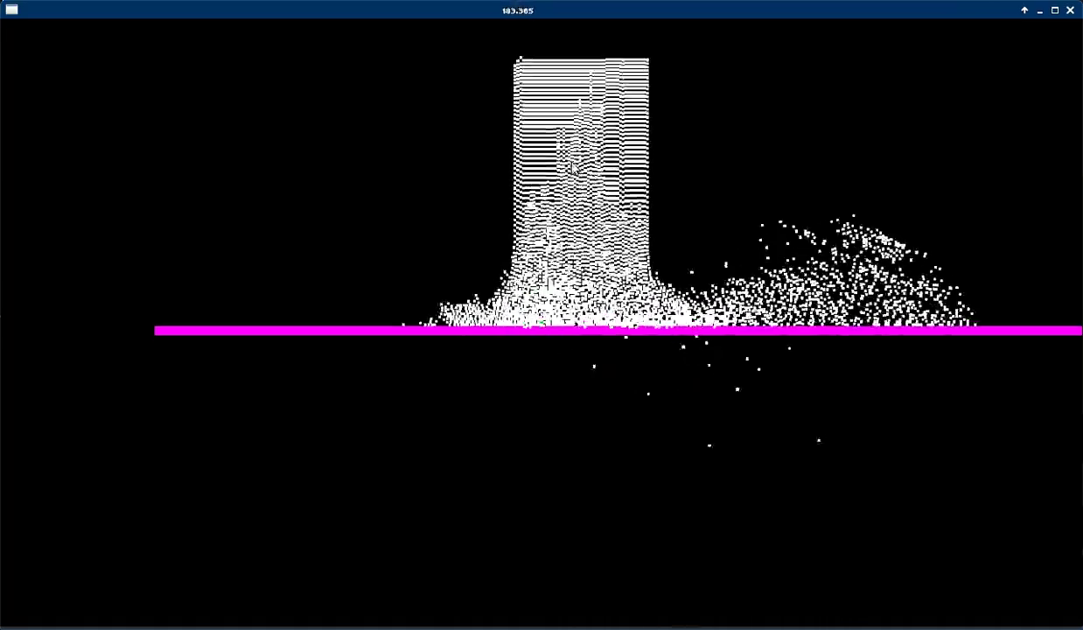
key("d")
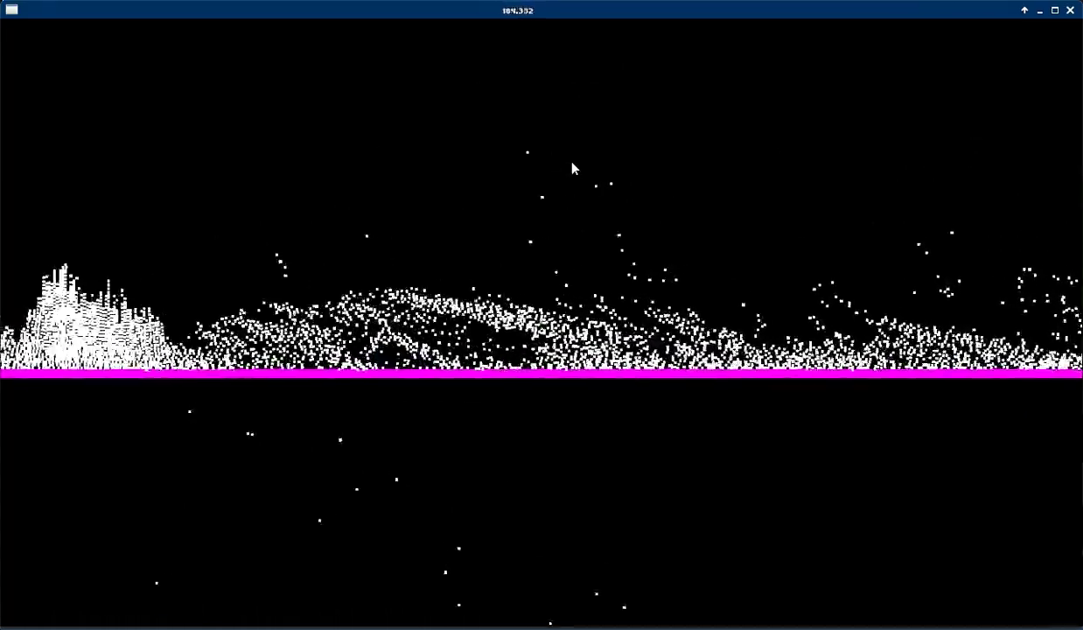
key("d")
key("s")
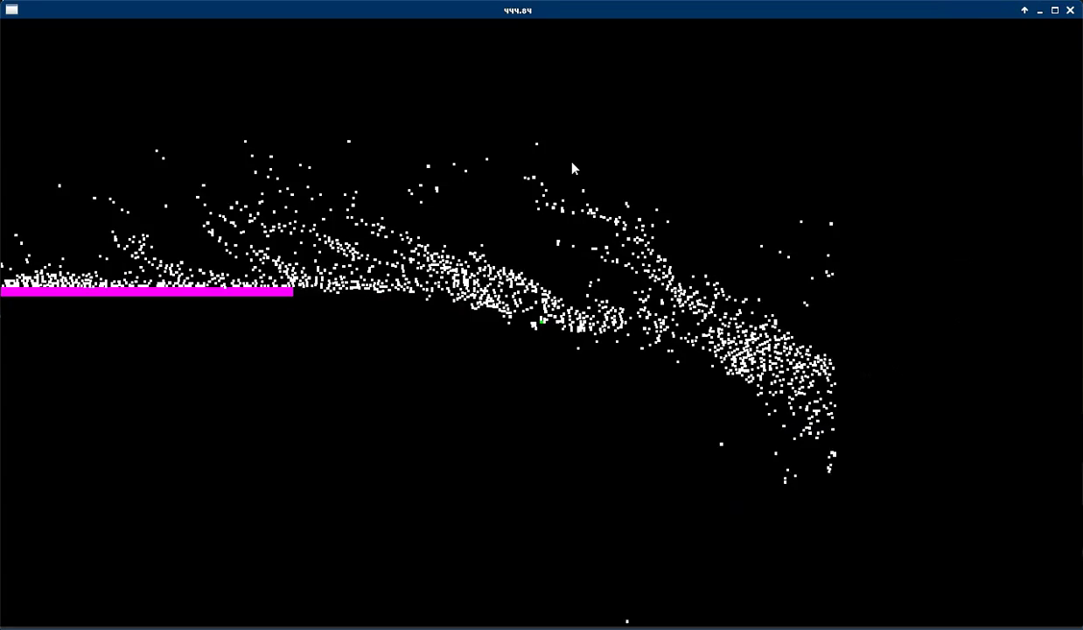
key("d")
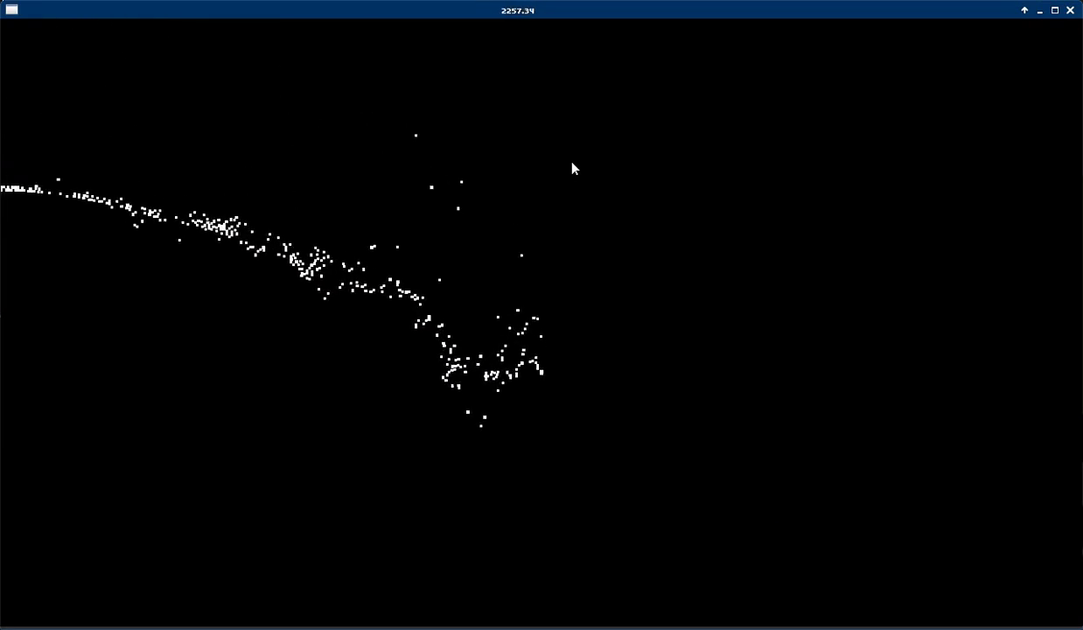
Step: Pan back and forth across the magenta platform to watch particles stream off both ramps
key("a")
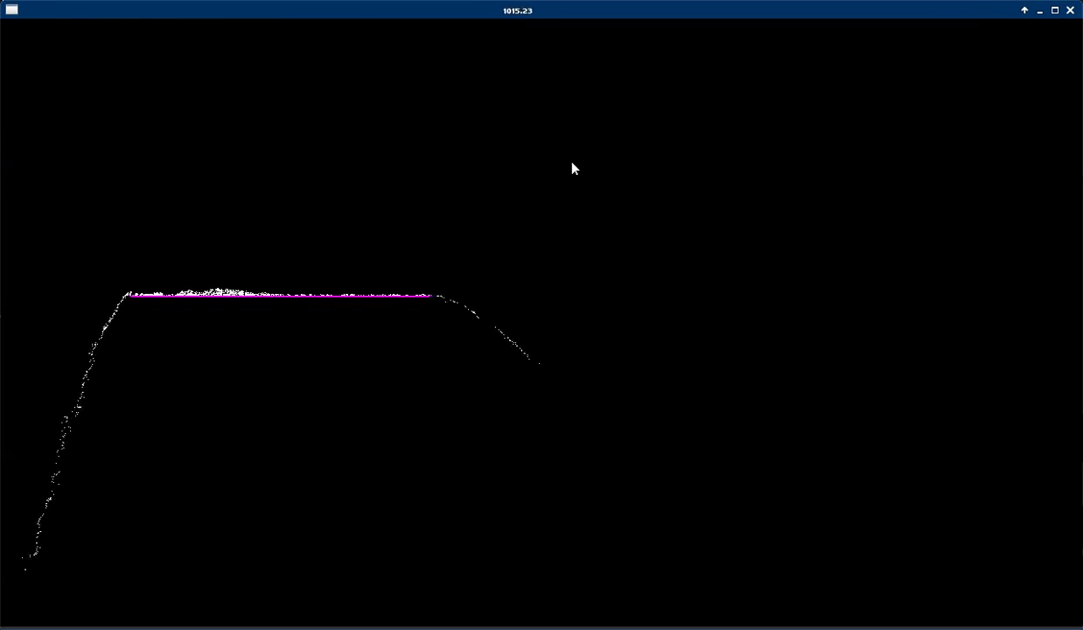
key("d")
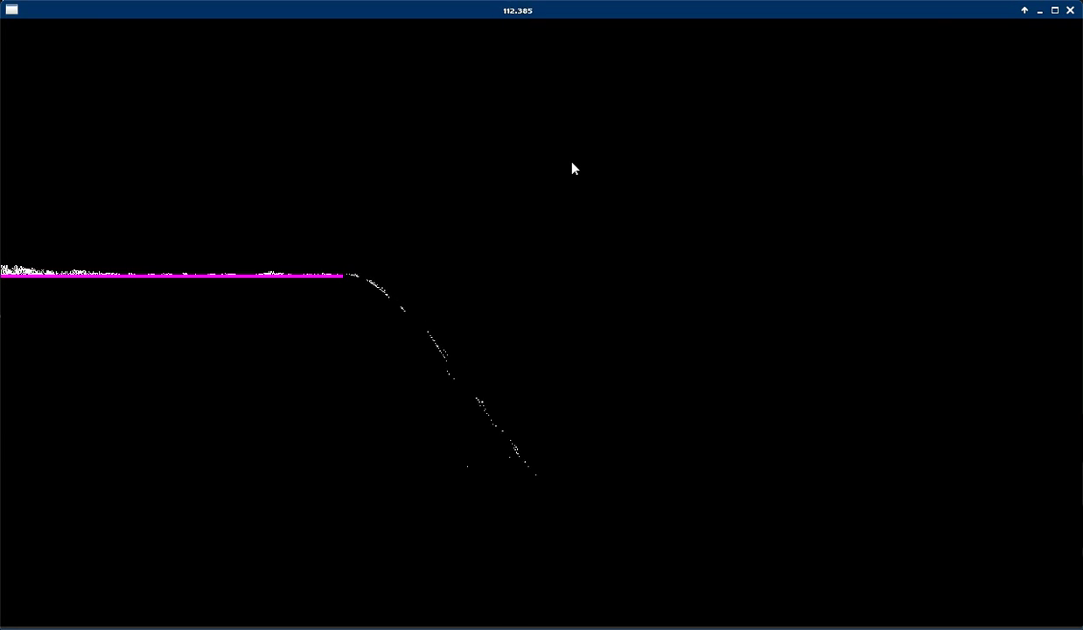
key("a")
key("d")
key("a")
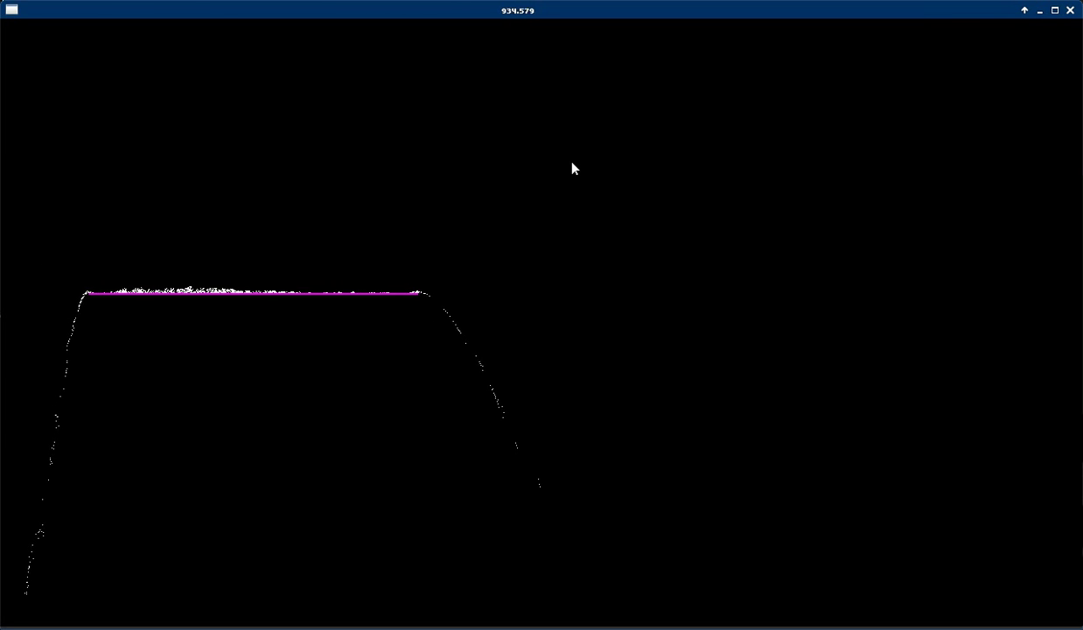